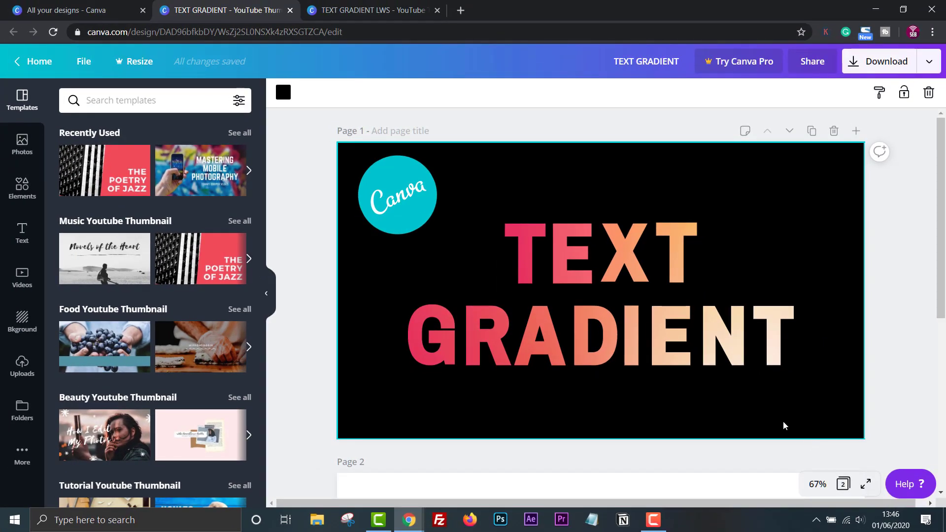
# Switch to the blank TEXT GRADIENT LWS design and search the elements for "Letter Frames".
pyautogui.click(377, 13)
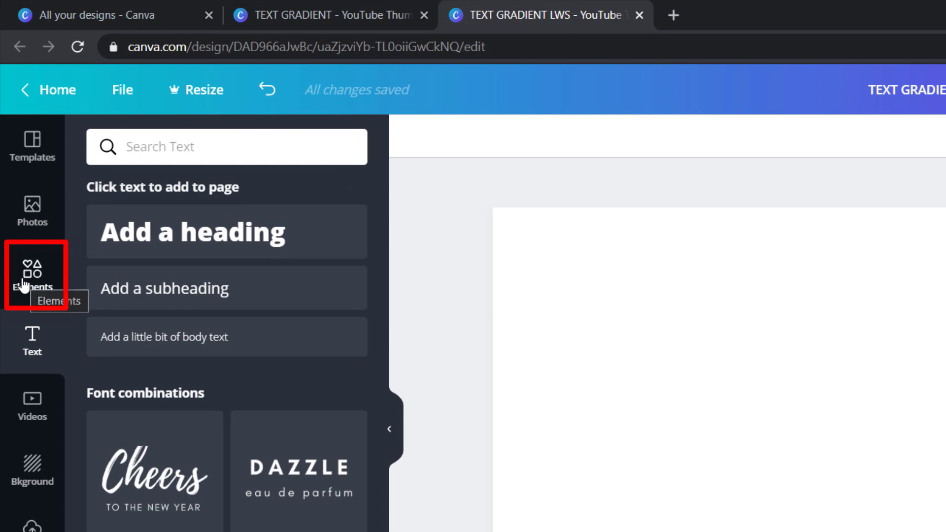
pyautogui.click(27, 281)
pyautogui.click(150, 149)
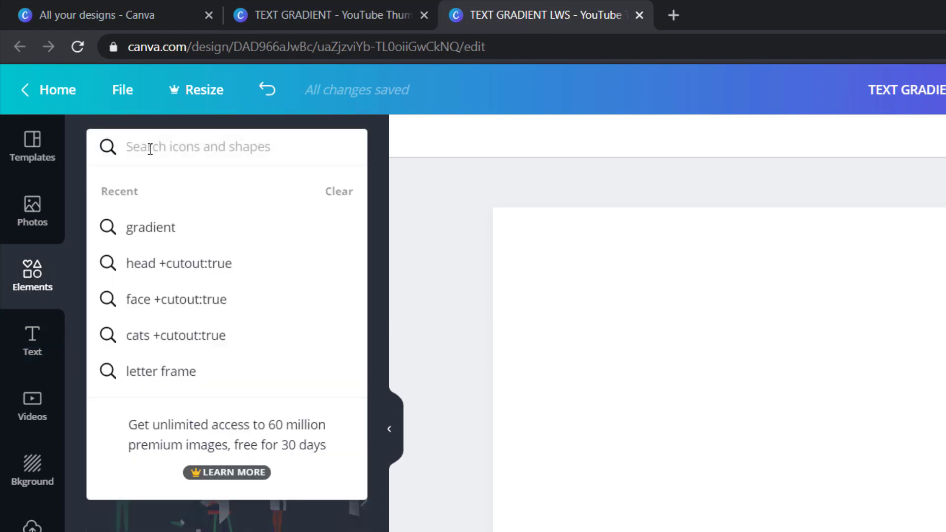
pyautogui.write('Lette')
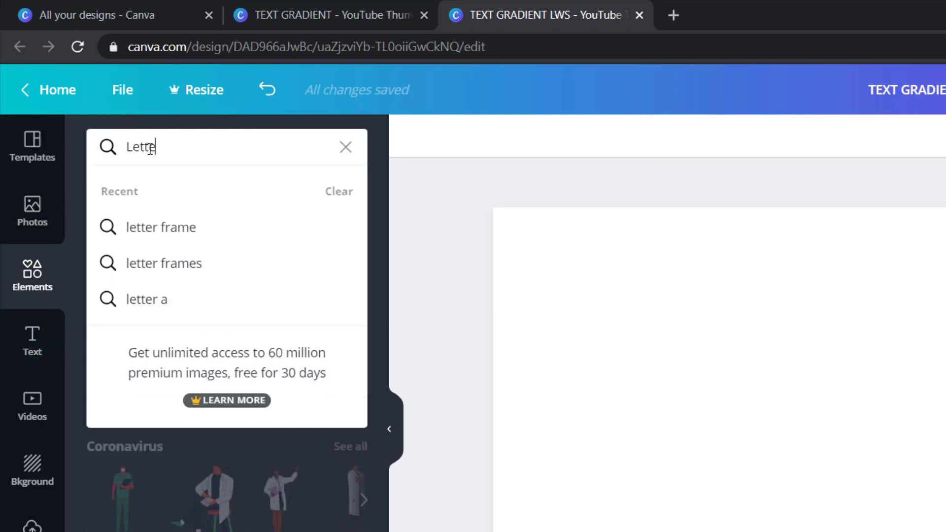
pyautogui.write('r Frames')
pyautogui.press('Return')
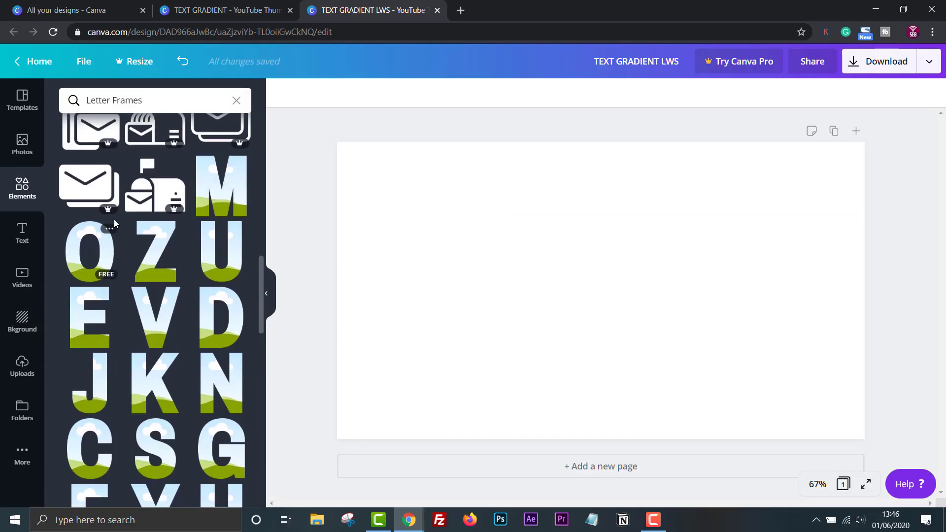
# Place two T letter frames on the blank page, one for each end of the word TEXT.
pyautogui.scroll(-1, 113, 222)
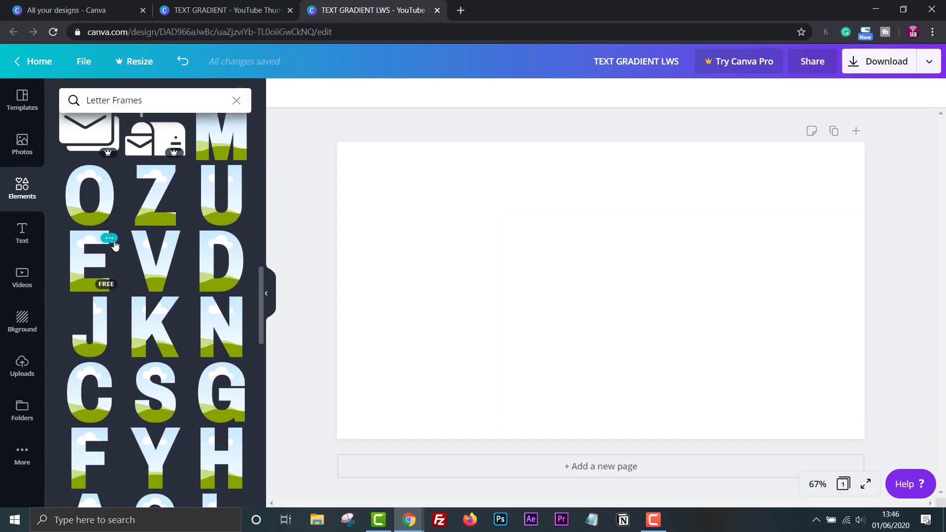
pyautogui.scroll(-4, 155, 296)
pyautogui.moveTo(222, 343); pyautogui.dragTo(451, 224)
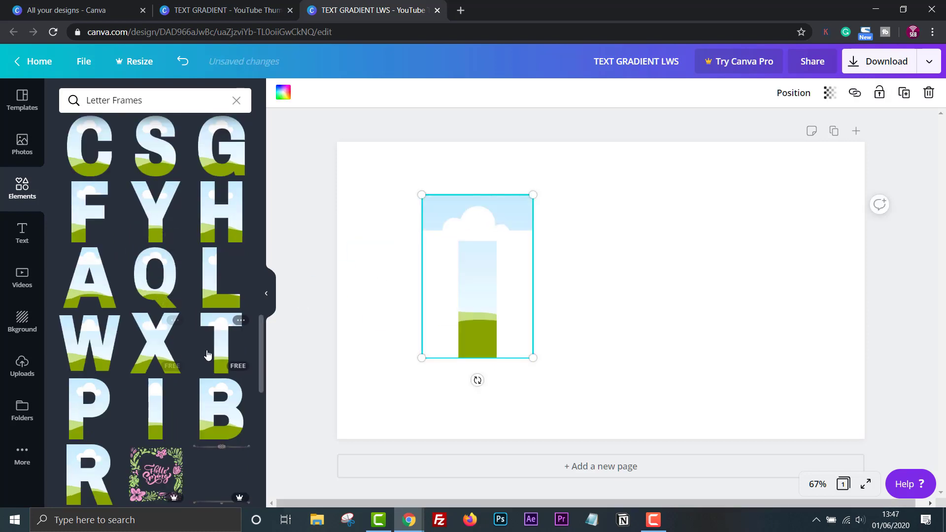
pyautogui.moveTo(251, 347); pyautogui.dragTo(729, 245)
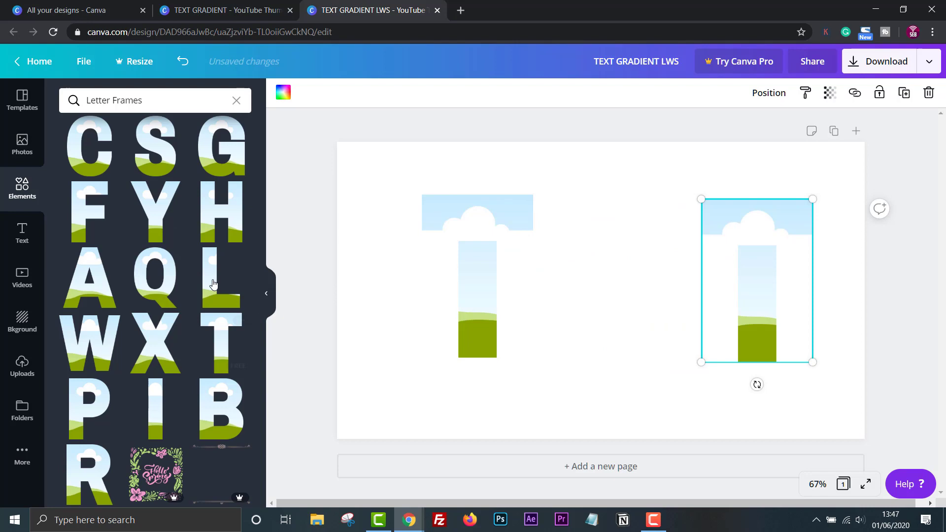
# Add an E and an X letter frame between the two T frames to spell TEXT.
pyautogui.scroll(1, 164, 295)
pyautogui.scroll(4, 164, 294)
pyautogui.moveTo(97, 285); pyautogui.dragTo(585, 261)
pyautogui.scroll(-5, 100, 362)
pyautogui.scroll(-2, 100, 363)
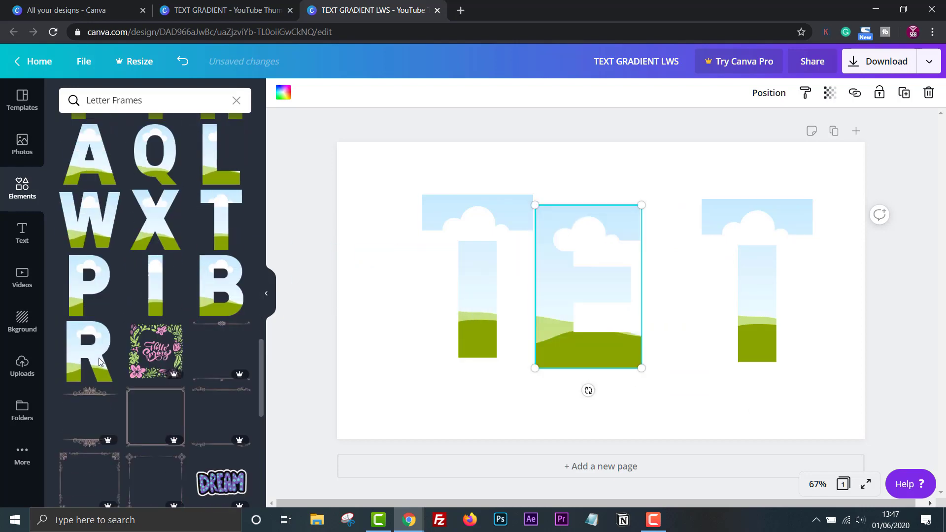
pyautogui.scroll(1, 128, 326)
pyautogui.moveTo(151, 302); pyautogui.dragTo(672, 268)
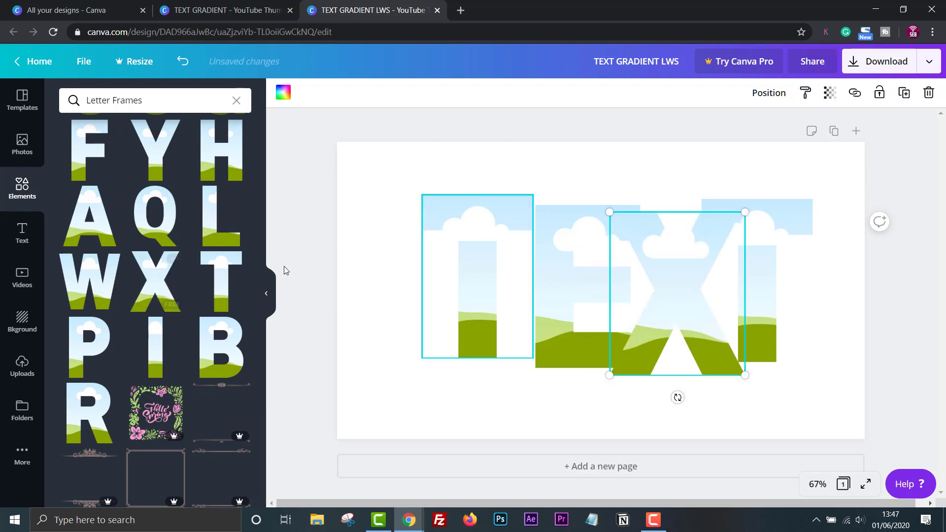
# Add smaller letter frames in a row beneath TEXT to spell GRADIENT.
pyautogui.scroll(1, 157, 335)
pyautogui.scroll(3, 158, 335)
pyautogui.moveTo(222, 328); pyautogui.dragTo(236, 302)
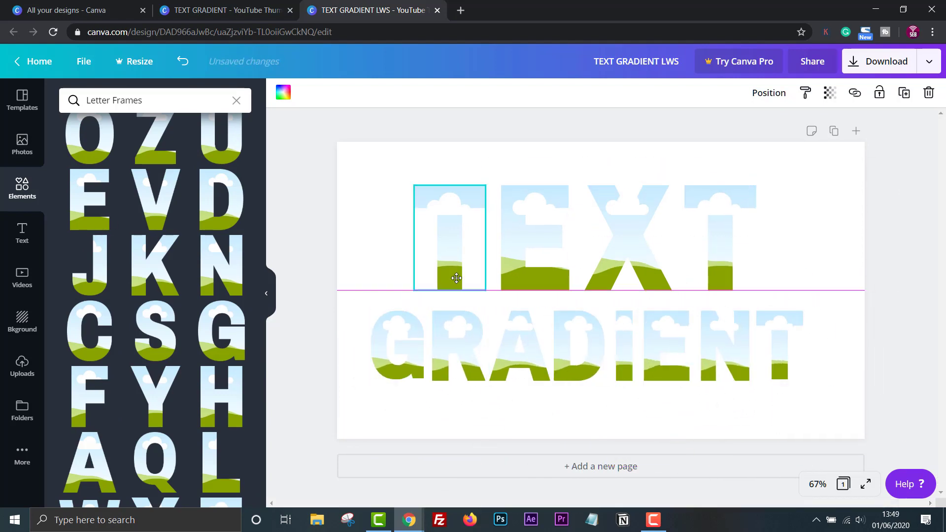
# Group the four TEXT letter frames and align the group to the centre of the page.
pyautogui.moveTo(776, 250); pyautogui.dragTo(436, 260)
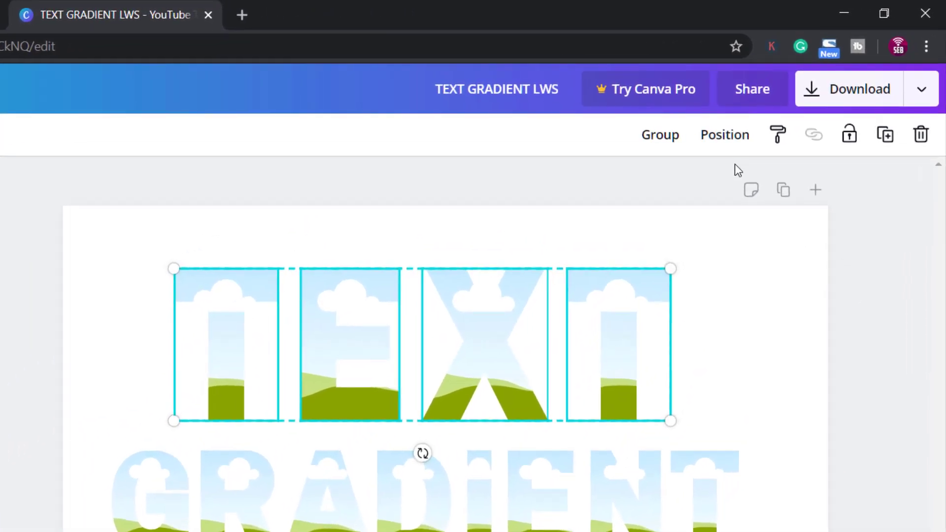
pyautogui.click(661, 136)
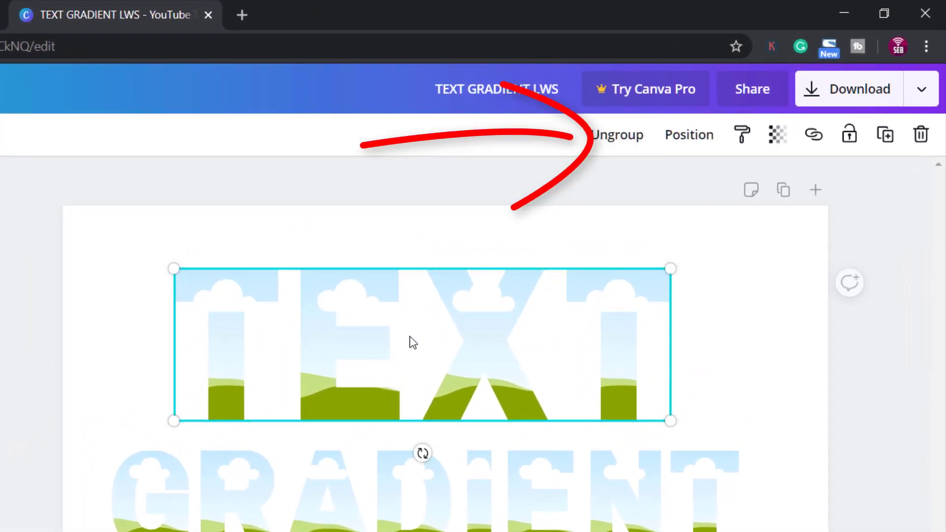
pyautogui.moveTo(416, 362); pyautogui.dragTo(430, 362)
pyautogui.click(670, 135)
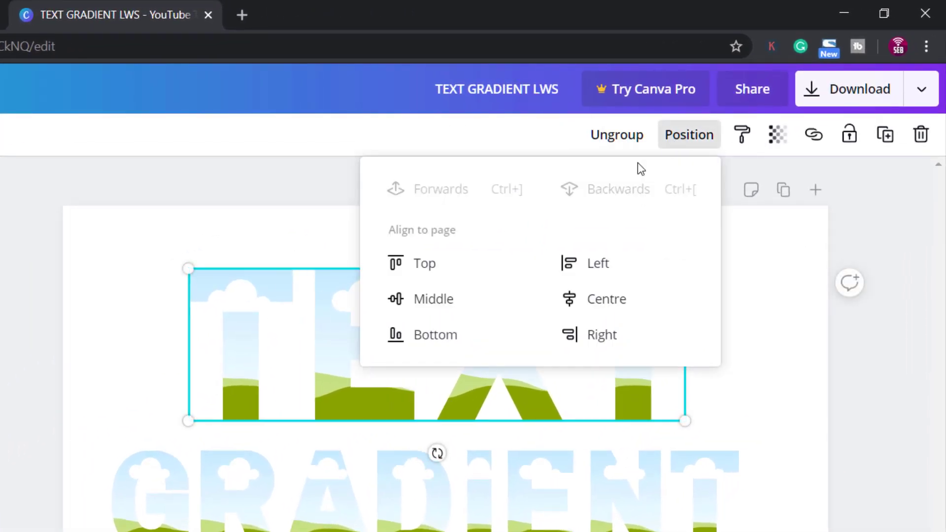
pyautogui.click(597, 303)
pyautogui.click(794, 519)
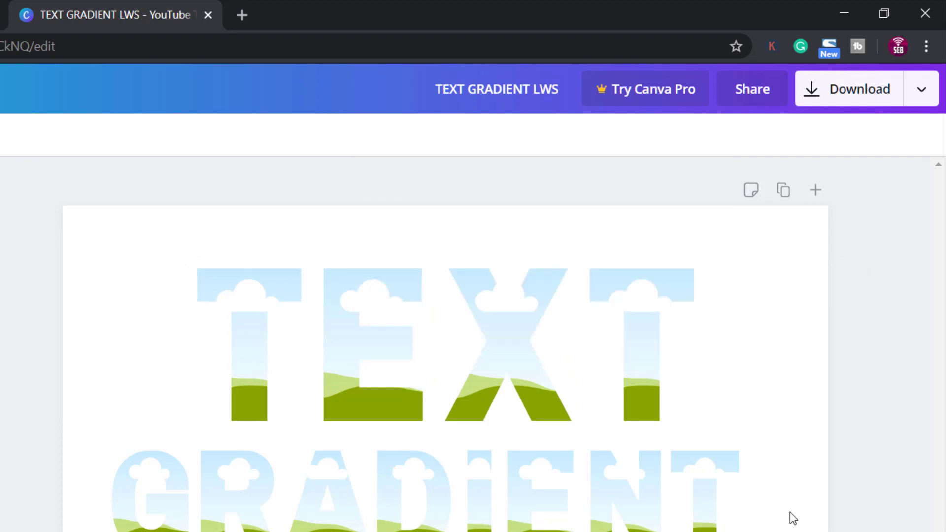
# Group the eight GRADIENT letter frames and align the group to the centre of the page.
pyautogui.moveTo(811, 518); pyautogui.dragTo(115, 524)
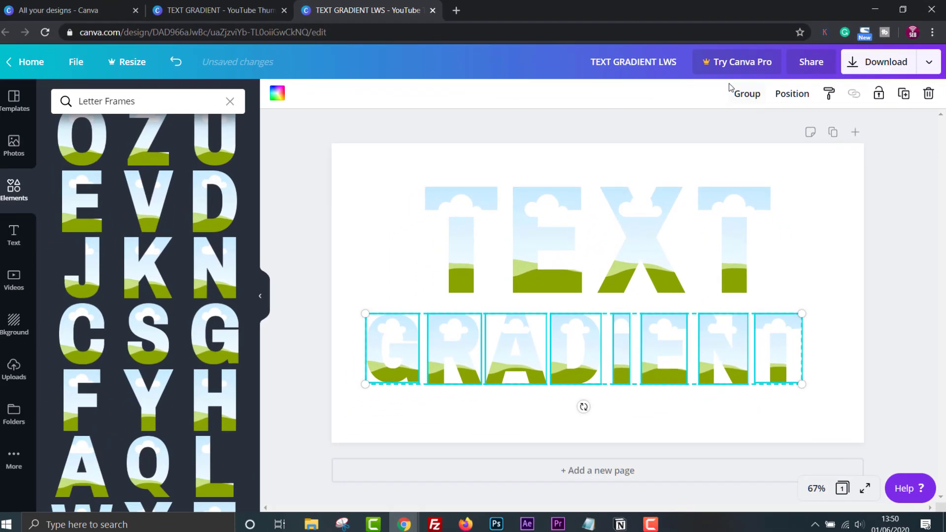
pyautogui.click(749, 94)
pyautogui.click(769, 93)
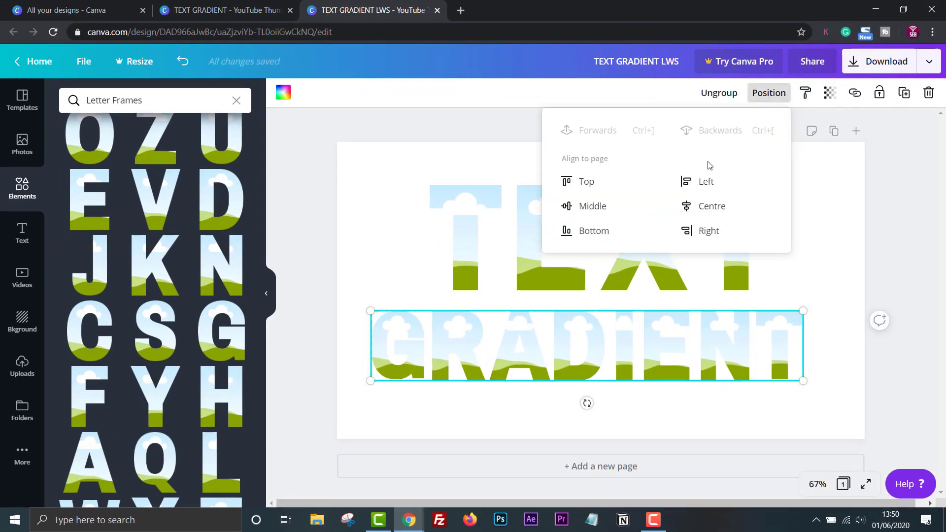
pyautogui.click(707, 209)
# Set the page background to solid black.
pyautogui.click(782, 412)
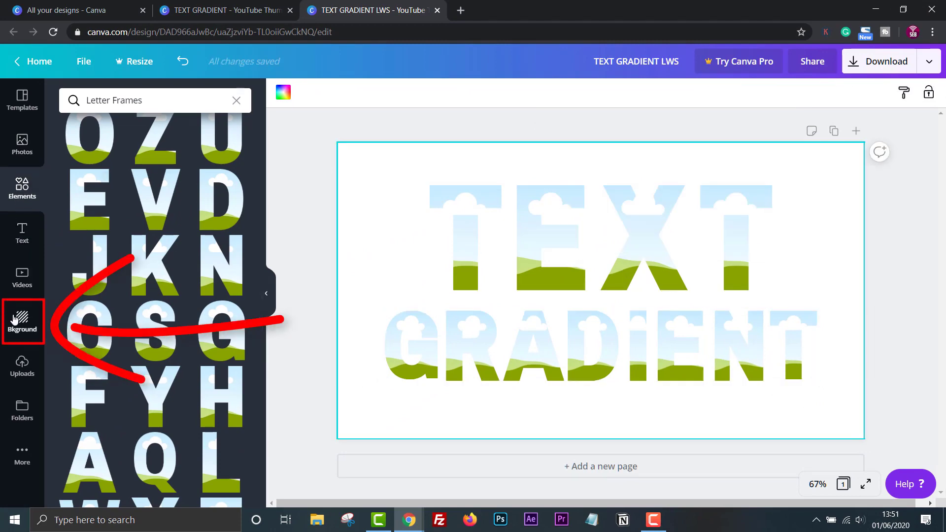
pyautogui.click(15, 320)
pyautogui.click(200, 138)
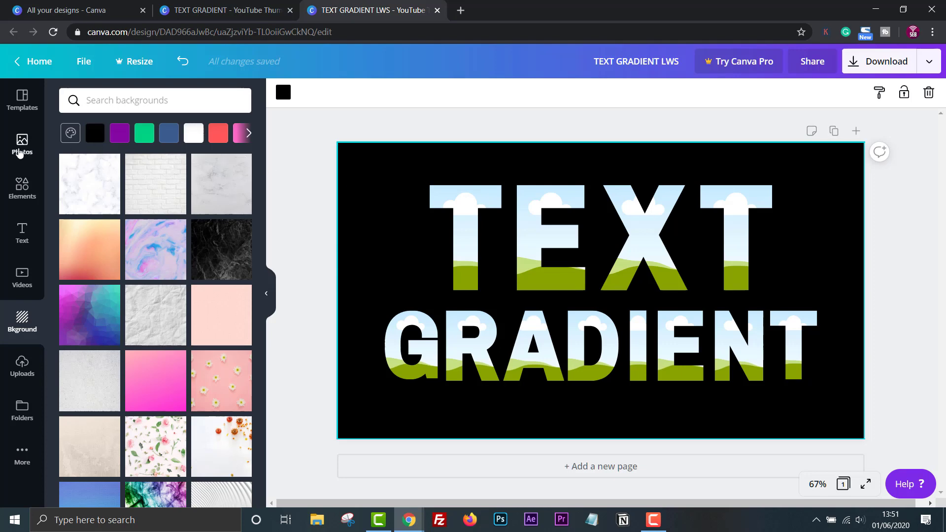
# Search the photos for "Gradient" and fill every letter frame with the free pink-to-teal gradient image.
pyautogui.click(19, 148)
pyautogui.click(102, 99)
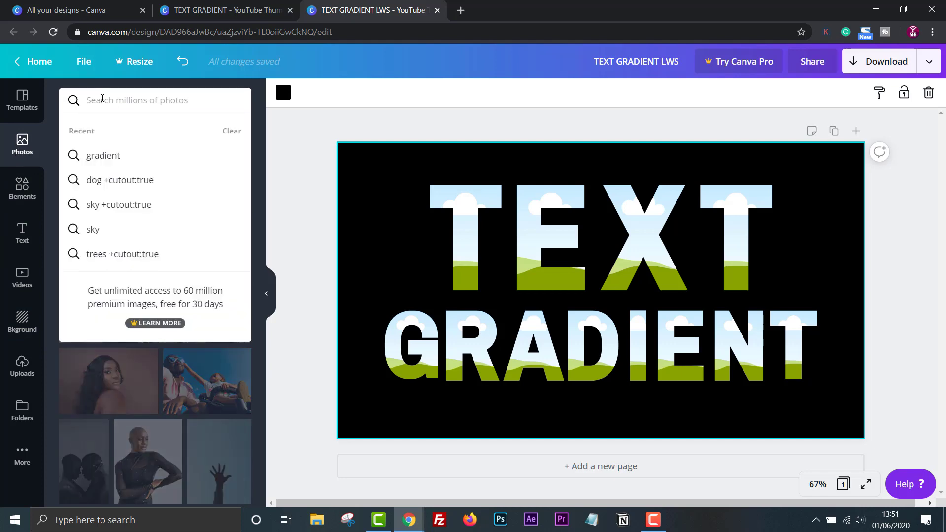
pyautogui.write('Gradient')
pyautogui.press('Return')
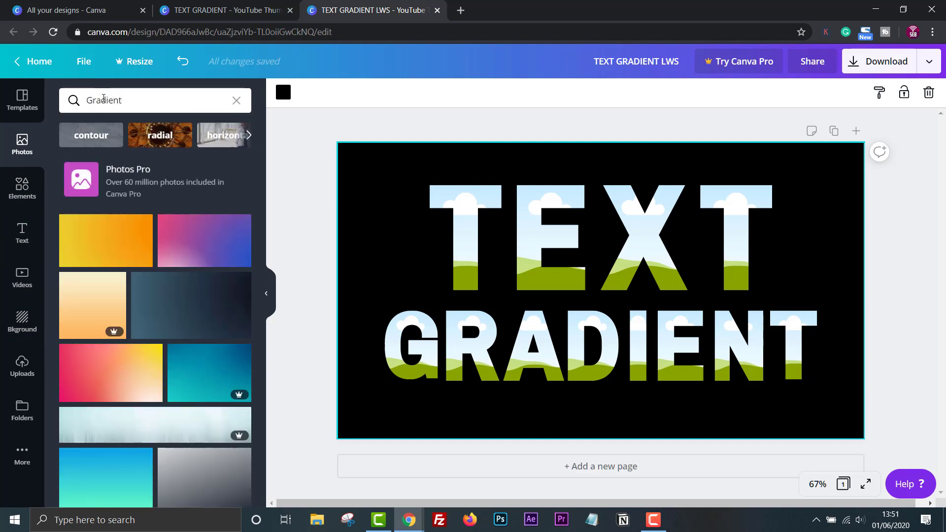
pyautogui.scroll(-10, 182, 226)
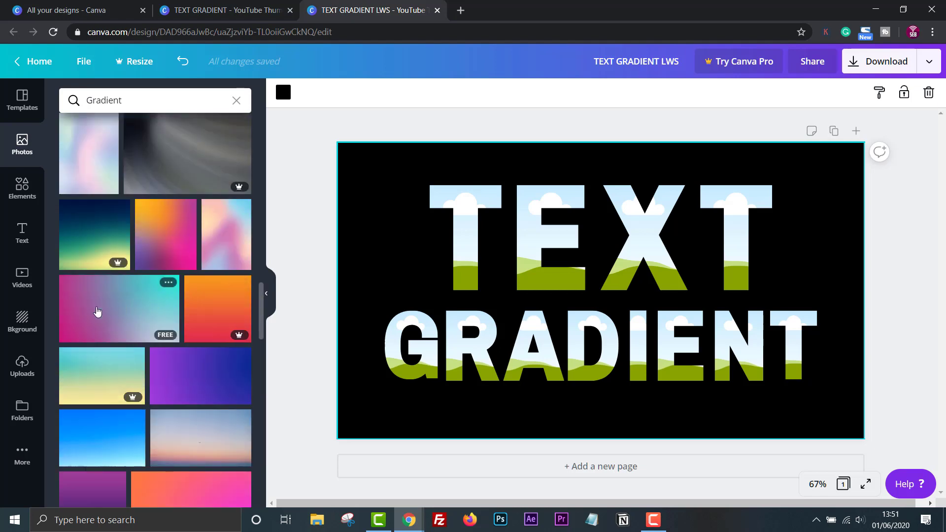
pyautogui.moveTo(81, 313); pyautogui.dragTo(804, 342)
# Enlarge the gradient image inside the first T of TEXT until it covers the whole page.
pyautogui.click(450, 205)
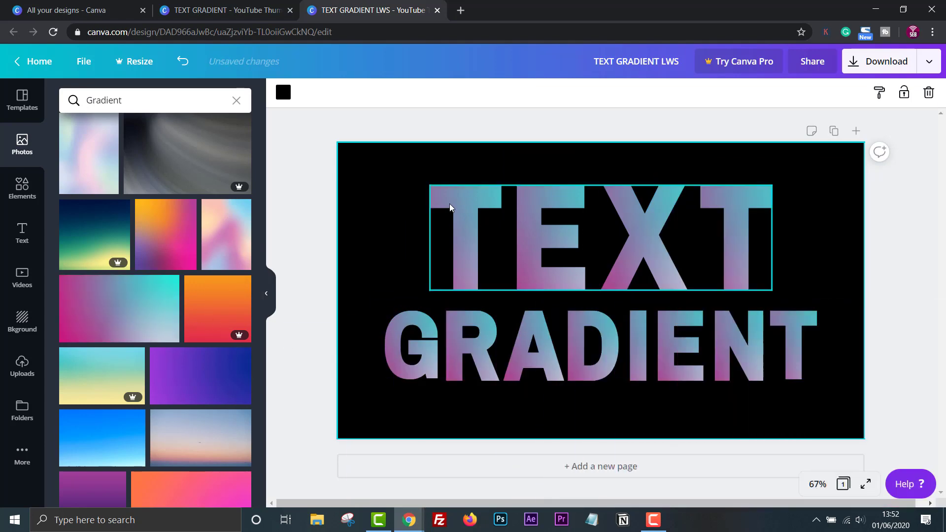
pyautogui.doubleClick(463, 199)
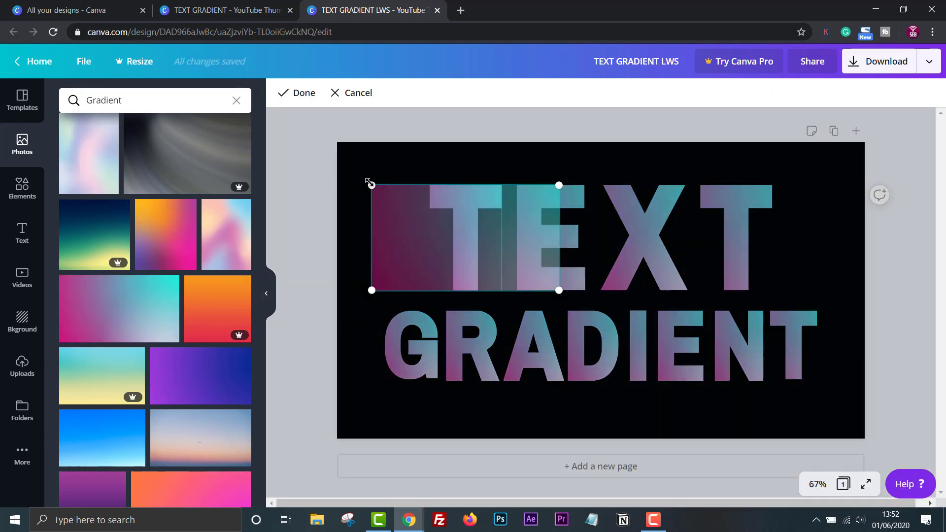
pyautogui.moveTo(353, 163); pyautogui.dragTo(313, 107)
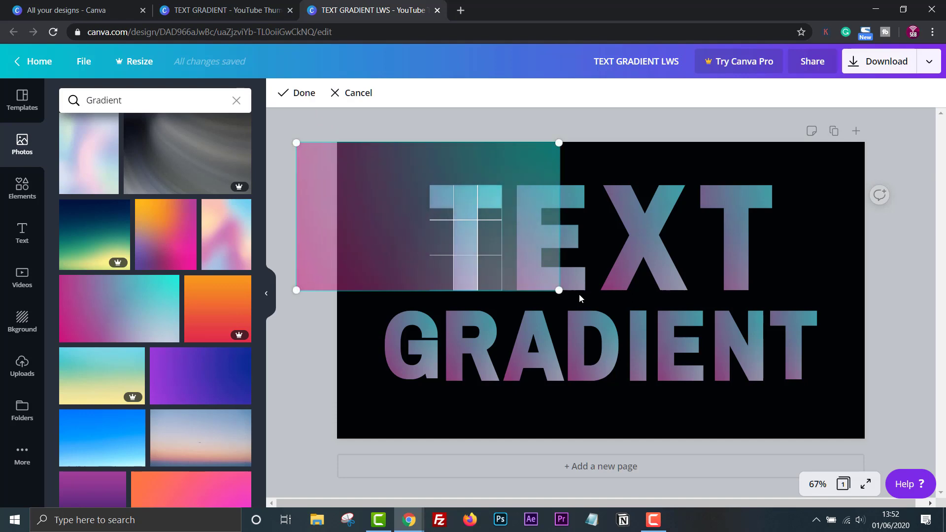
pyautogui.moveTo(558, 290); pyautogui.dragTo(794, 420)
pyautogui.moveTo(668, 399); pyautogui.dragTo(757, 424)
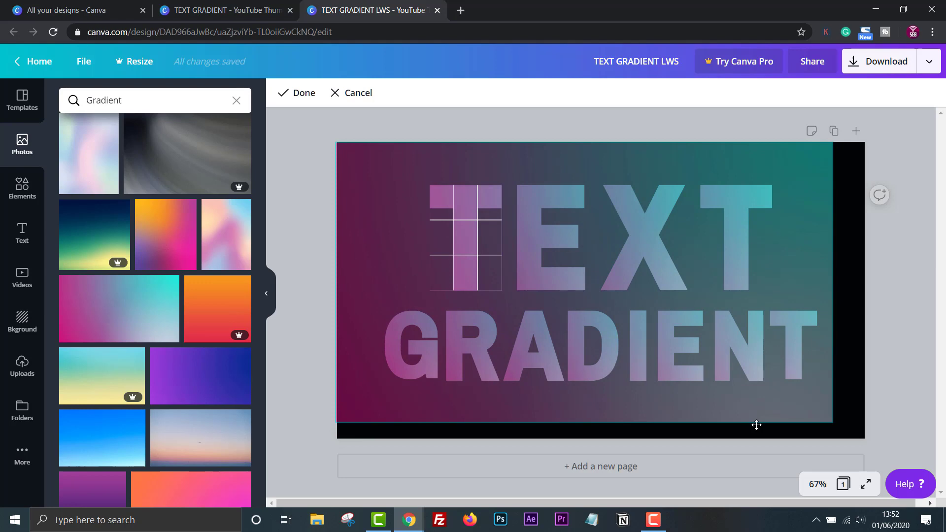
pyautogui.moveTo(833, 422); pyautogui.dragTo(869, 433)
pyautogui.click(887, 354)
# Enlarge and reposition the gradient image inside the E of TEXT to cover the whole page.
pyautogui.click(547, 238)
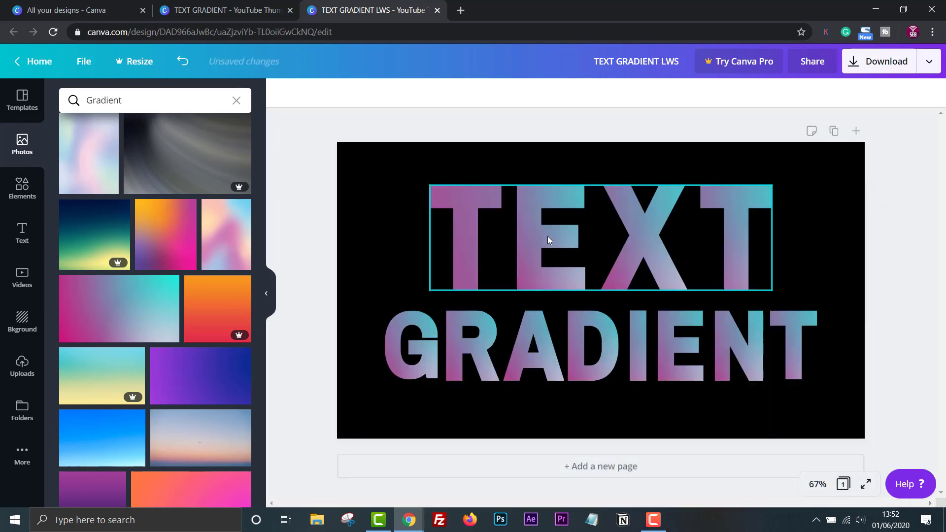
pyautogui.doubleClick(515, 228)
pyautogui.moveTo(362, 164); pyautogui.dragTo(271, 140)
pyautogui.moveTo(444, 207); pyautogui.dragTo(502, 264)
pyautogui.moveTo(704, 348); pyautogui.dragTo(865, 438)
pyautogui.click(912, 376)
# Enlarge and reposition the gradient image inside the X of TEXT to cover the whole page.
pyautogui.doubleClick(644, 232)
pyautogui.moveTo(551, 185); pyautogui.dragTo(340, 121)
pyautogui.moveTo(492, 211); pyautogui.dragTo(487, 285)
pyautogui.moveTo(732, 364); pyautogui.dragTo(865, 438)
pyautogui.click(897, 364)
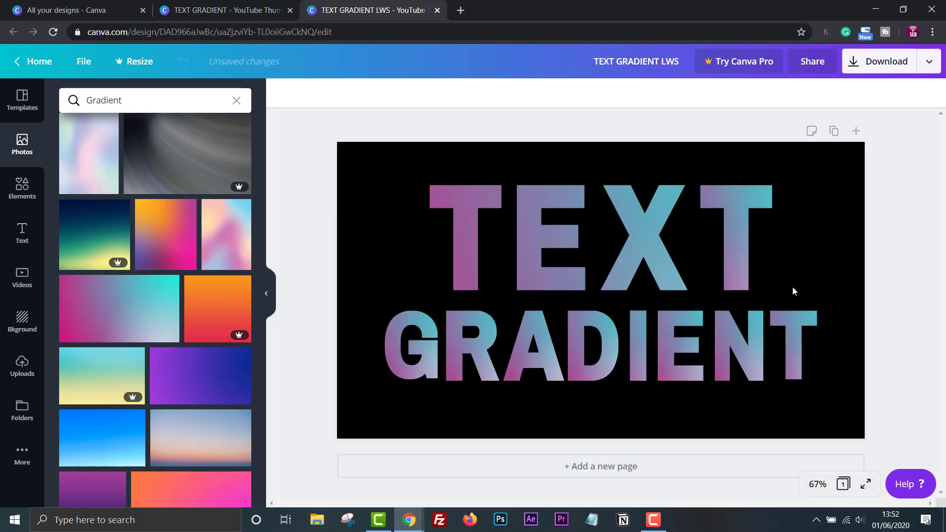
# Enlarge the gradient images inside the last T of TEXT and the G of GRADIENT to cover the page.
pyautogui.doubleClick(736, 232)
pyautogui.moveTo(799, 401); pyautogui.dragTo(865, 439)
pyautogui.doubleClick(412, 345)
pyautogui.moveTo(473, 310); pyautogui.dragTo(792, 132)
pyautogui.moveTo(661, 237); pyautogui.dragTo(648, 248)
# Enlarge the gradient image inside the R of GRADIENT to span the page.
pyautogui.doubleClick(476, 346)
pyautogui.moveTo(409, 311); pyautogui.dragTo(338, 271)
pyautogui.moveTo(535, 271); pyautogui.dragTo(782, 166)
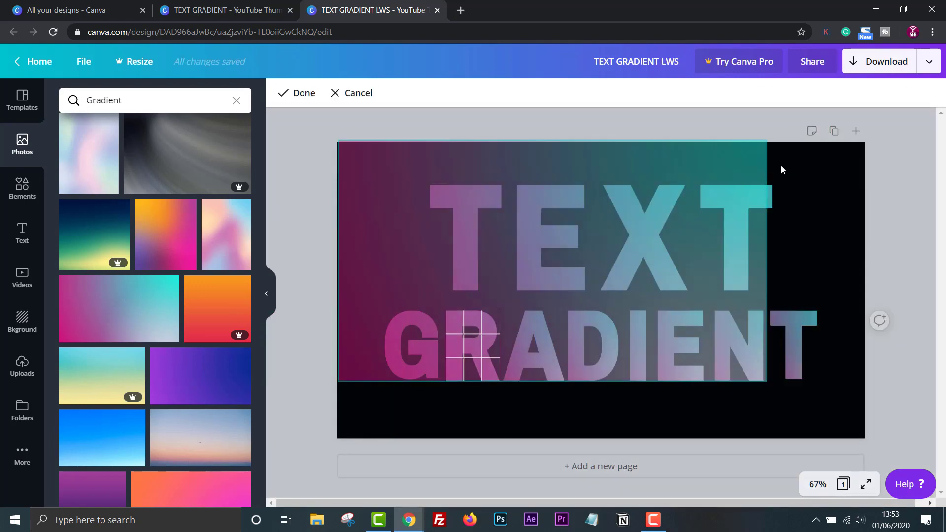
pyautogui.click(897, 369)
# Enlarge the gradient images inside the A and D of GRADIENT to span the page.
pyautogui.doubleClick(545, 357)
pyautogui.moveTo(597, 311); pyautogui.dragTo(894, 148)
pyautogui.moveTo(471, 381); pyautogui.dragTo(321, 425)
pyautogui.doubleClick(583, 349)
pyautogui.moveTo(530, 311); pyautogui.dragTo(205, 128)
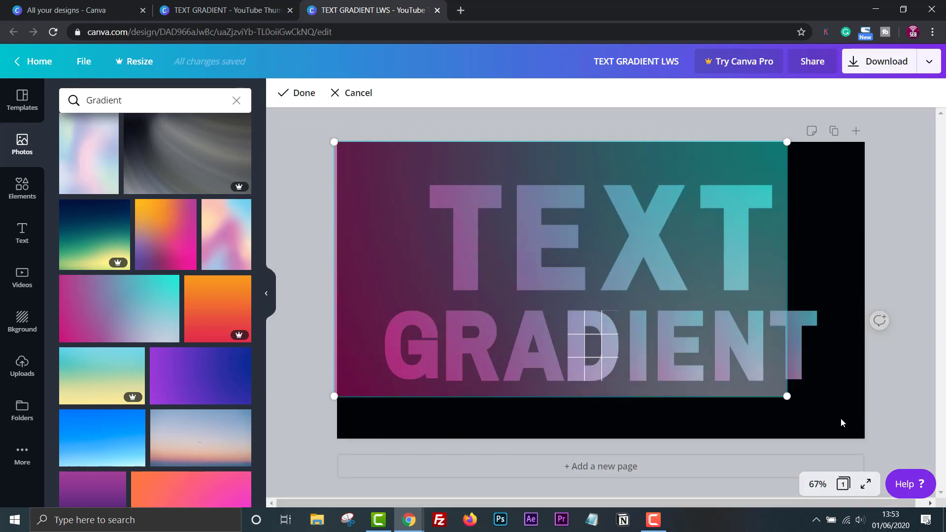
pyautogui.click(841, 419)
# Enlarge the gradient images inside the I and E of GRADIENT to span the page.
pyautogui.doubleClick(639, 346)
pyautogui.moveTo(576, 311); pyautogui.dragTo(272, 140)
pyautogui.moveTo(767, 383); pyautogui.dragTo(865, 438)
pyautogui.doubleClick(680, 346)
pyautogui.moveTo(618, 311); pyautogui.dragTo(293, 128)
# Enlarge the gradient images inside the N and T of GRADIENT to cover the whole page.
pyautogui.doubleClick(747, 350)
pyautogui.doubleClick(747, 348)
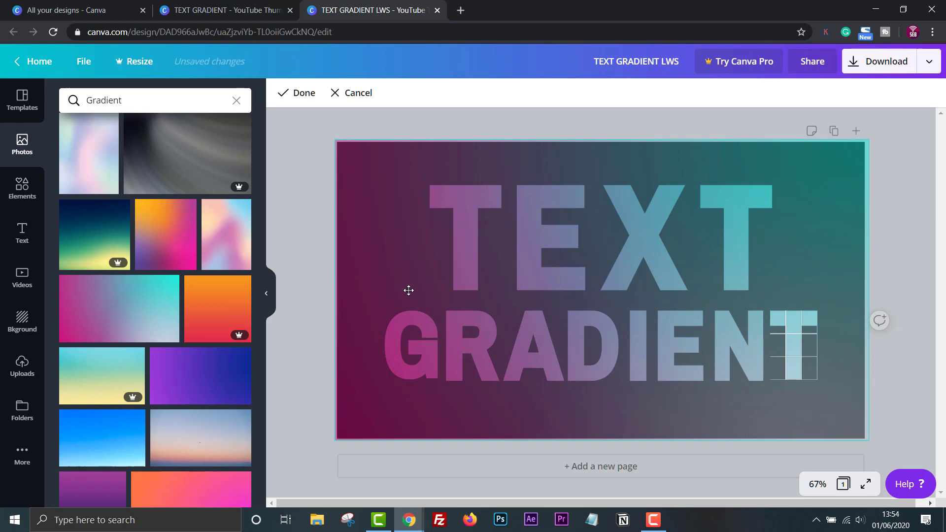
pyautogui.click(919, 266)
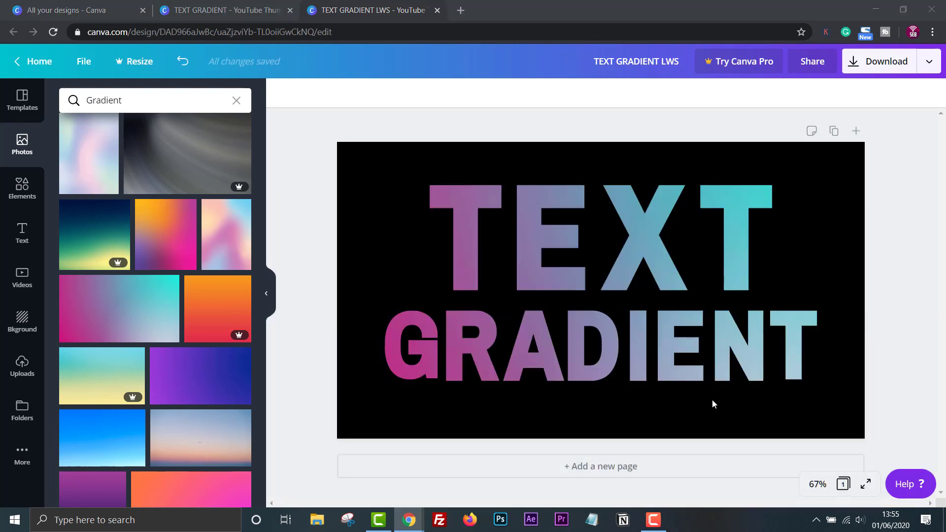
# Shift the gradient image inside the first T of TEXT down and right so its pink edge fills the letter.
pyautogui.doubleClick(474, 205)
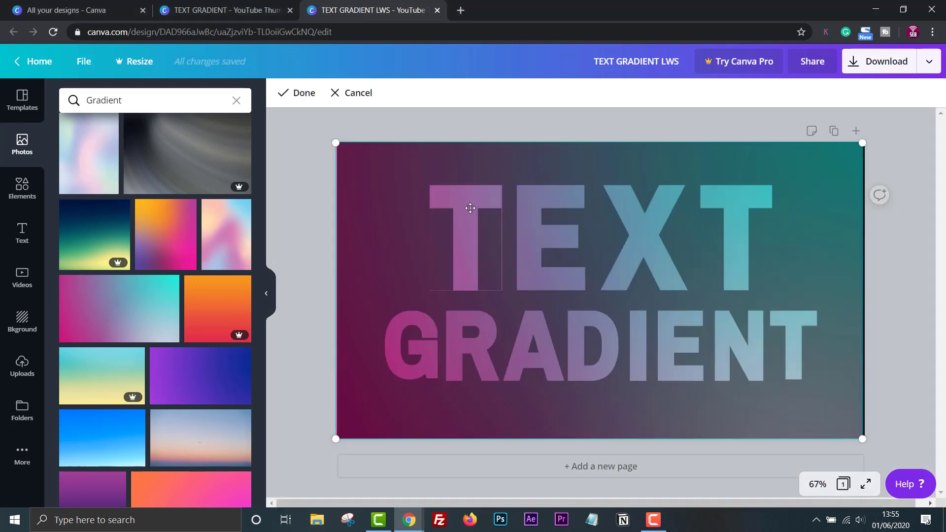
pyautogui.moveTo(469, 207); pyautogui.dragTo(576, 257)
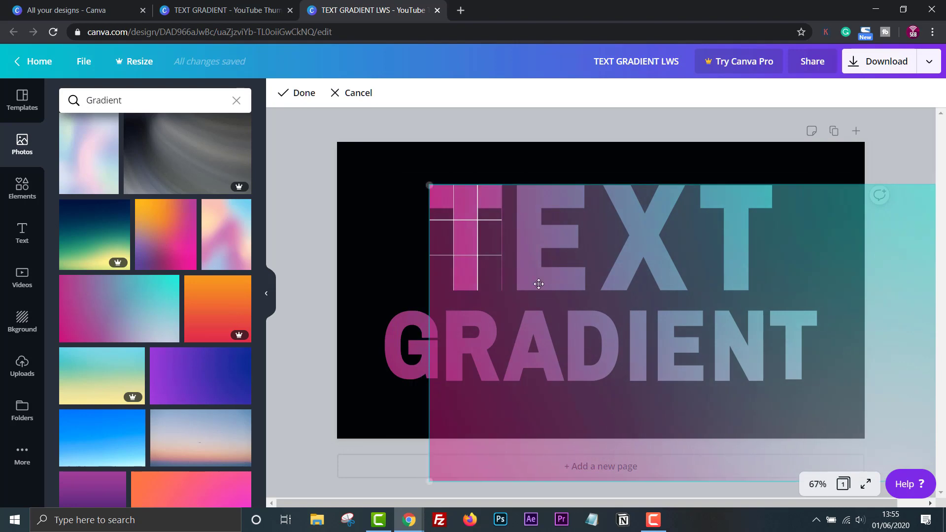
pyautogui.click(315, 278)
# Shift the gradient image inside the T of GRADIENT up and left so its pale lower-right corner fills the letter.
pyautogui.doubleClick(790, 333)
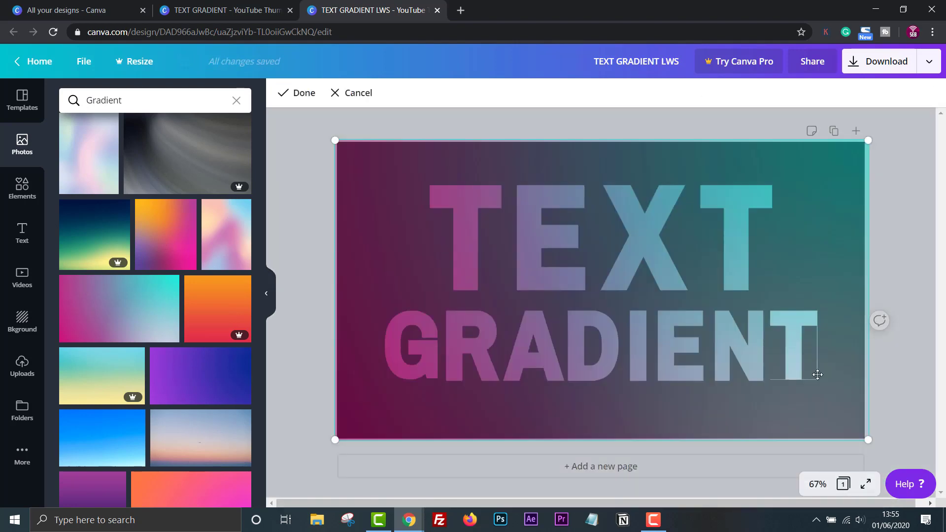
pyautogui.moveTo(782, 362); pyautogui.dragTo(740, 325)
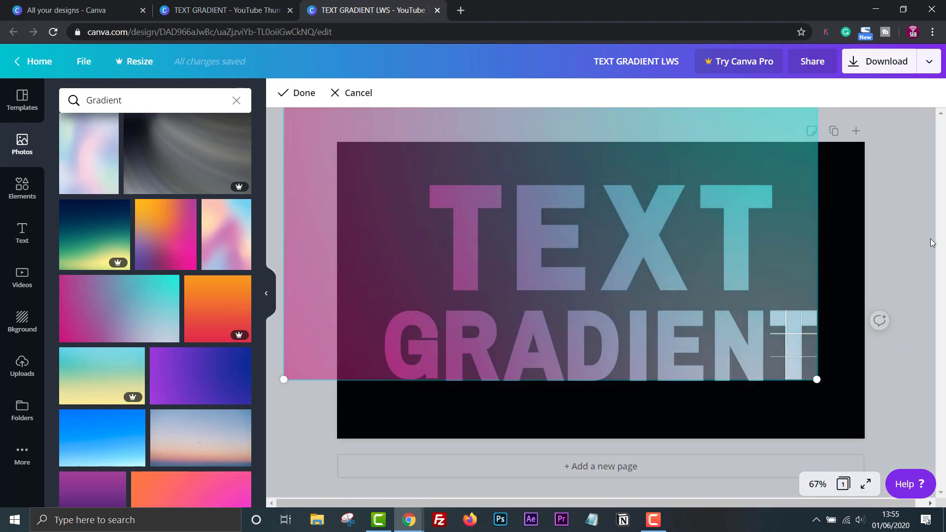
pyautogui.click(932, 242)
# Reposition the gradient image inside the N of GRADIENT, and shift the one in the last T of TEXT down and left to show its teal corner.
pyautogui.doubleClick(747, 348)
pyautogui.moveTo(747, 348); pyautogui.dragTo(787, 361)
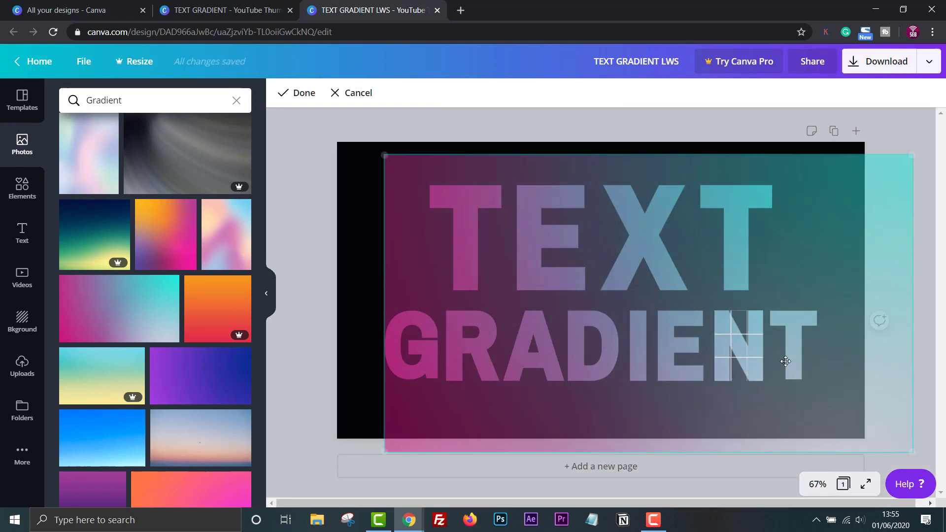
pyautogui.click(901, 295)
pyautogui.doubleClick(737, 232)
pyautogui.moveTo(737, 232); pyautogui.dragTo(616, 276)
pyautogui.click(308, 296)
# Shift the gradient images inside the G and R of GRADIENT up and right so their pink lower-left areas fill the letters.
pyautogui.moveTo(409, 362); pyautogui.dragTo(494, 309)
pyautogui.doubleClick(408, 360)
pyautogui.click(306, 340)
pyautogui.doubleClick(466, 357)
pyautogui.moveTo(466, 357); pyautogui.dragTo(490, 344)
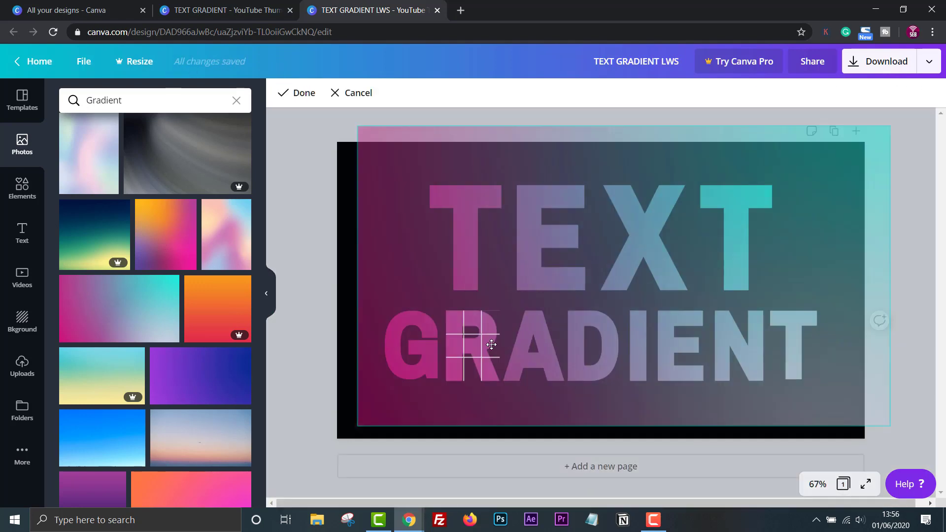
pyautogui.click(303, 340)
pyautogui.doubleClick(546, 367)
pyautogui.click(304, 375)
# Move the gradient images inside the X and E of TEXT slightly upward within their letters.
pyautogui.doubleClick(547, 219)
pyautogui.click(893, 254)
pyautogui.doubleClick(644, 246)
pyautogui.moveTo(644, 246); pyautogui.dragTo(644, 207)
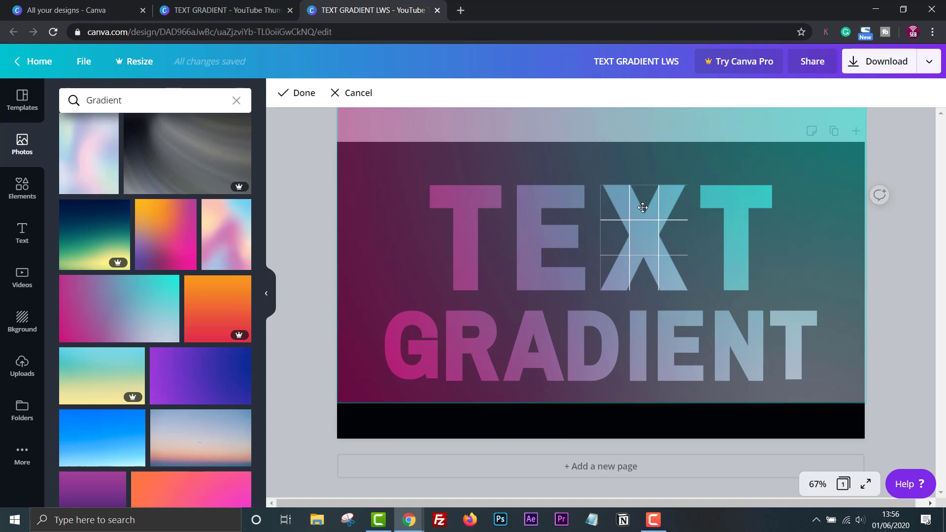
pyautogui.doubleClick(545, 232)
pyautogui.moveTo(545, 232); pyautogui.dragTo(543, 221)
# Shift the gradient image inside the N of GRADIENT left and slightly down so its paler teal area fills the letter.
pyautogui.doubleClick(739, 346)
pyautogui.moveTo(740, 346); pyautogui.dragTo(560, 369)
pyautogui.click(894, 340)
pyautogui.doubleClick(675, 348)
pyautogui.click(895, 337)
pyautogui.doubleClick(600, 368)
# Shift the gradient image inside the X of TEXT left so a more teal area fills the letter.
pyautogui.doubleClick(635, 247)
pyautogui.moveTo(636, 246); pyautogui.dragTo(570, 246)
pyautogui.doubleClick(551, 244)
pyautogui.click(894, 276)
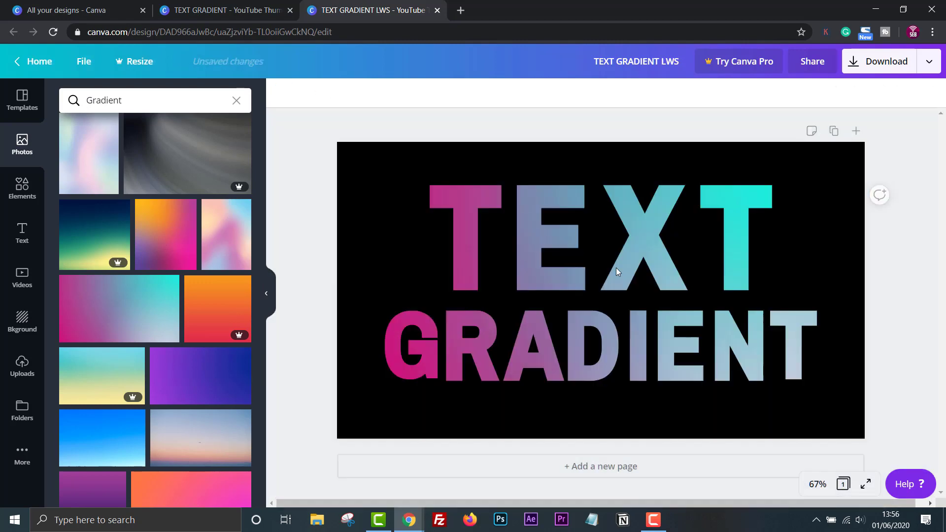
# Nudge the gradient image inside the first T of TEXT down and right, and shift the one in the E to the right.
pyautogui.doubleClick(451, 241)
pyautogui.moveTo(446, 239); pyautogui.dragTo(454, 245)
pyautogui.doubleClick(551, 241)
pyautogui.moveTo(551, 242); pyautogui.dragTo(677, 232)
pyautogui.click(897, 247)
# Check the gradient placement inside the X of TEXT and shift the image in the last T slightly right.
pyautogui.doubleClick(646, 240)
pyautogui.click(916, 258)
pyautogui.doubleClick(640, 230)
pyautogui.click(900, 246)
pyautogui.doubleClick(745, 246)
pyautogui.moveTo(745, 246); pyautogui.dragTo(764, 245)
pyautogui.click(897, 256)
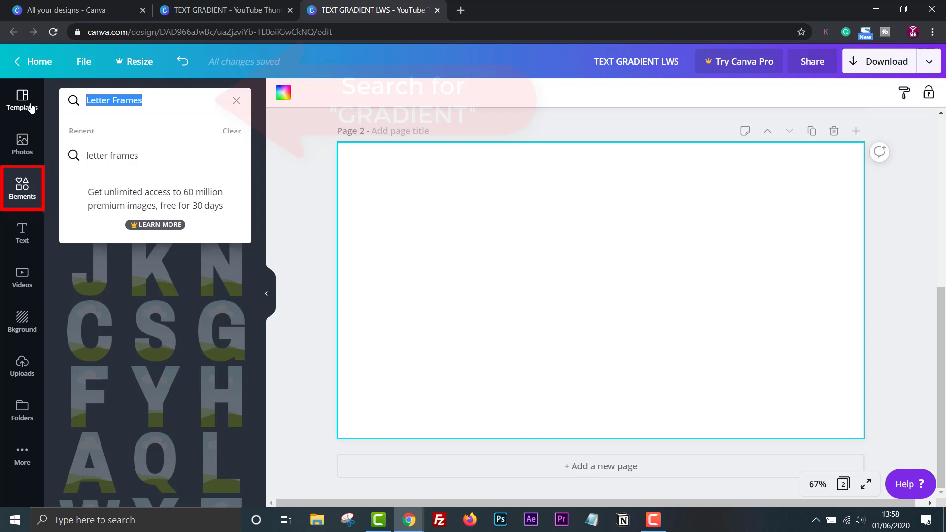
# Search the elements for "gradient" and browse the results for a rectangular gradient.
pyautogui.write('gradient')
pyautogui.press('Return')
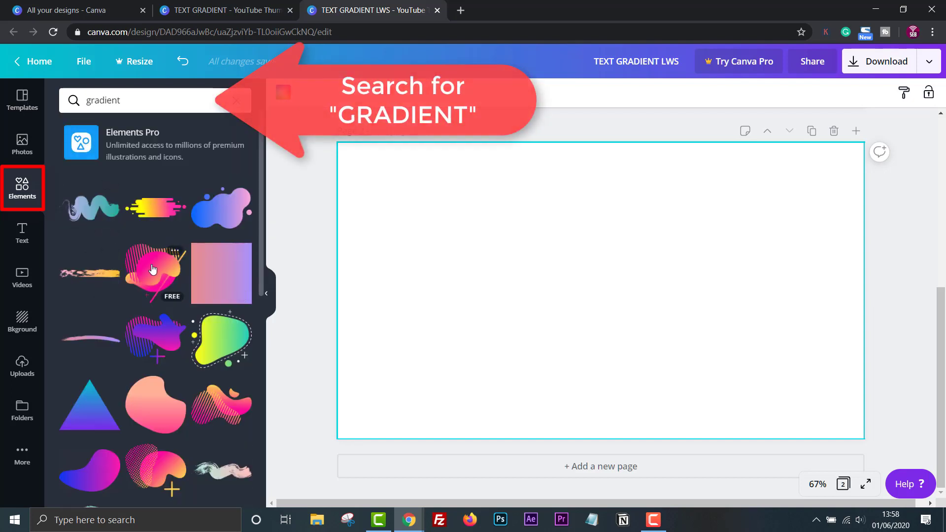
pyautogui.scroll(-7, 141, 272)
pyautogui.scroll(-6, 141, 272)
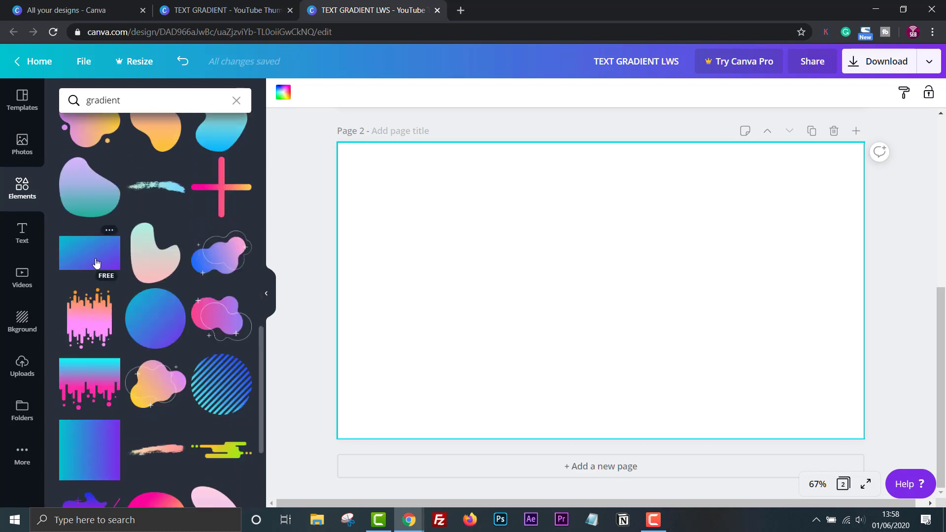
# Add the teal-to-purple gradient rectangle to page 2 and enlarge it to fill the whole page.
pyautogui.click(96, 263)
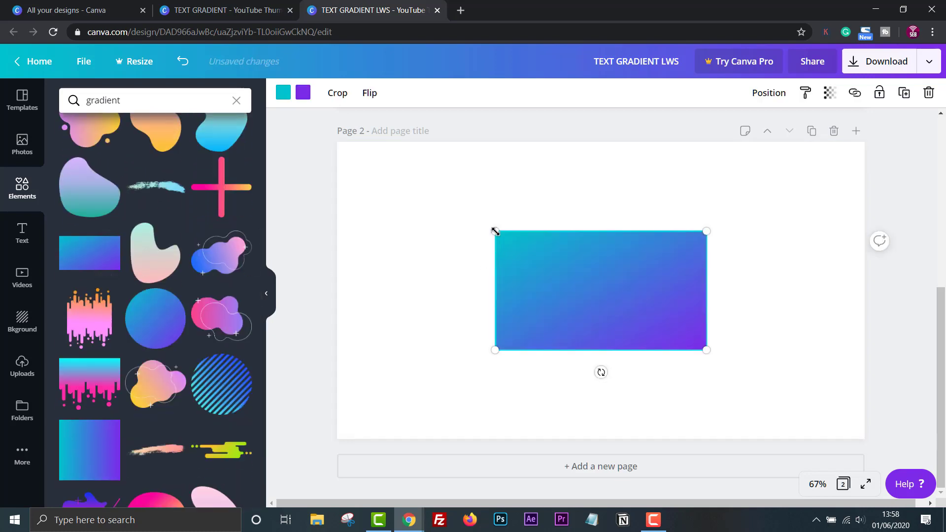
pyautogui.moveTo(495, 232); pyautogui.dragTo(336, 142)
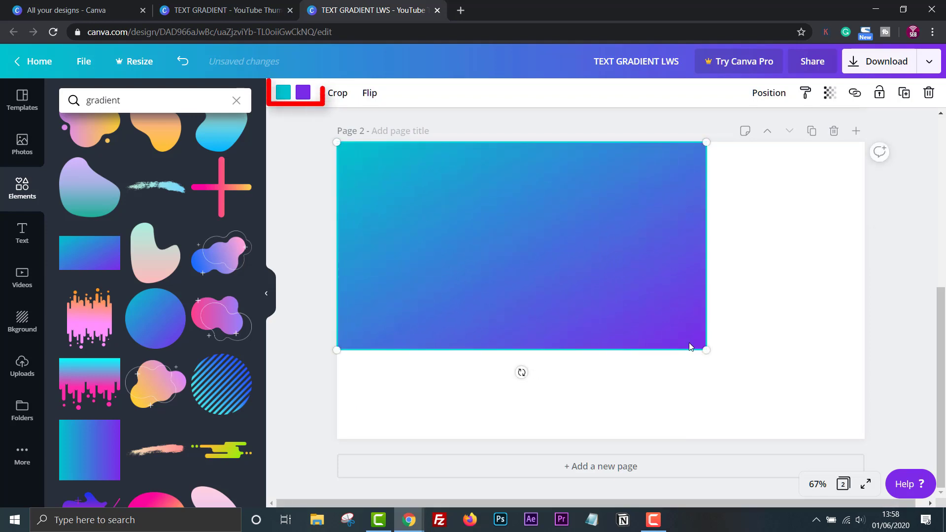
pyautogui.moveTo(705, 351); pyautogui.dragTo(865, 439)
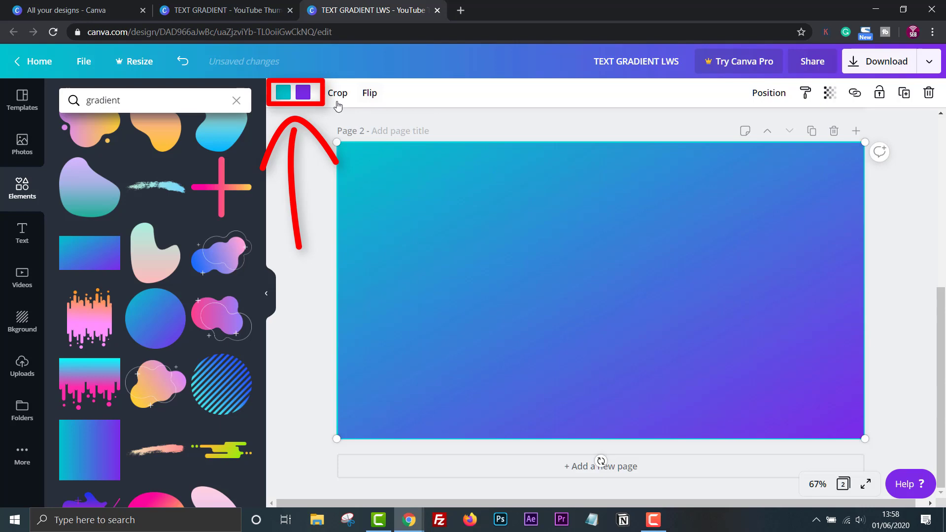
# Try coral red as the gradient's purple colour and green as its teal colour.
pyautogui.click(303, 92)
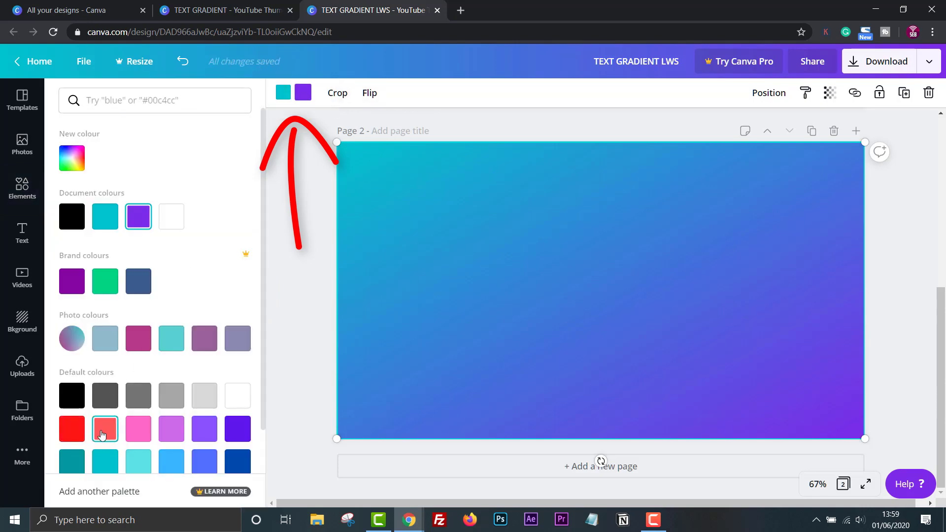
pyautogui.click(102, 435)
pyautogui.click(283, 94)
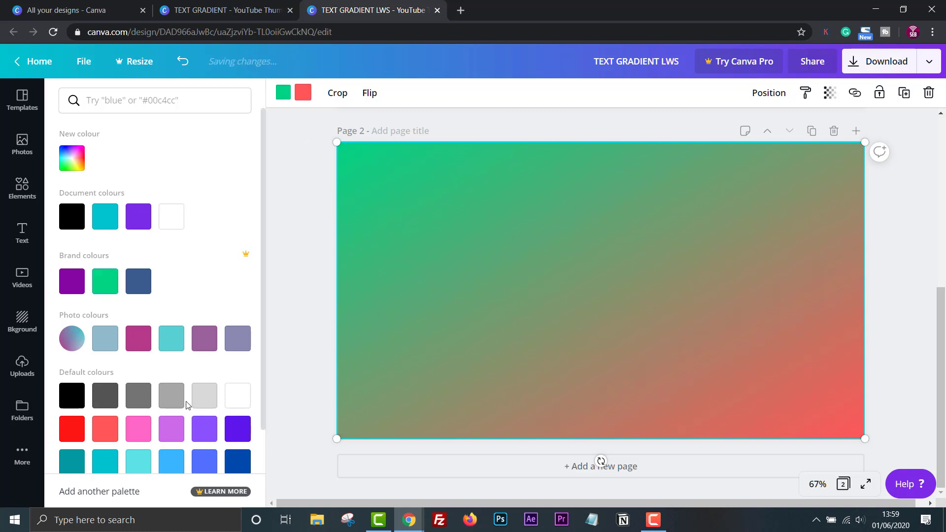
# Set the gradient's lower-right colour to orange and its upper-left colour to yellow.
pyautogui.scroll(-1, 216, 440)
pyautogui.click(237, 446)
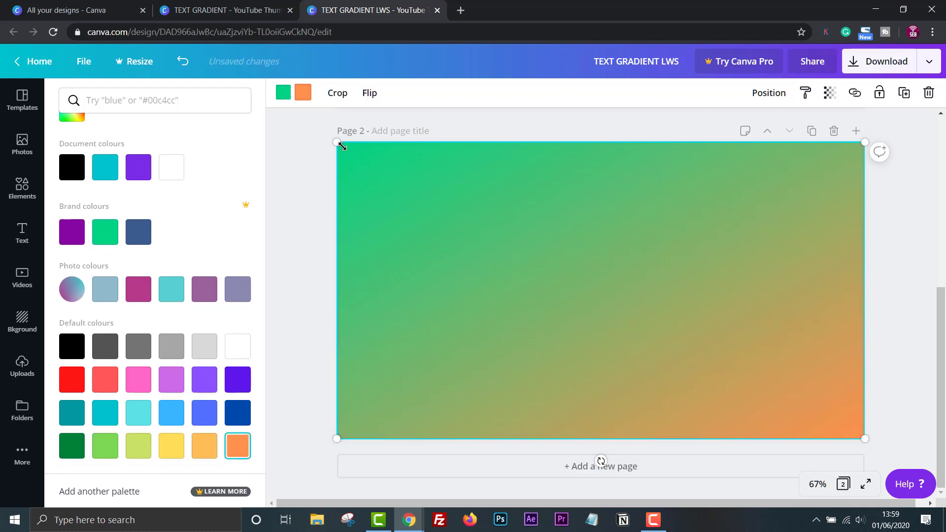
pyautogui.click(283, 94)
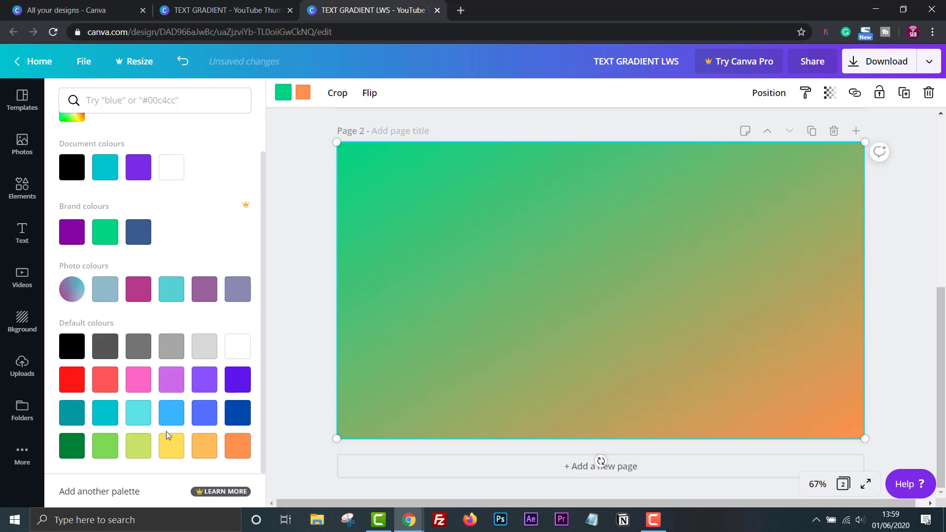
pyautogui.click(167, 447)
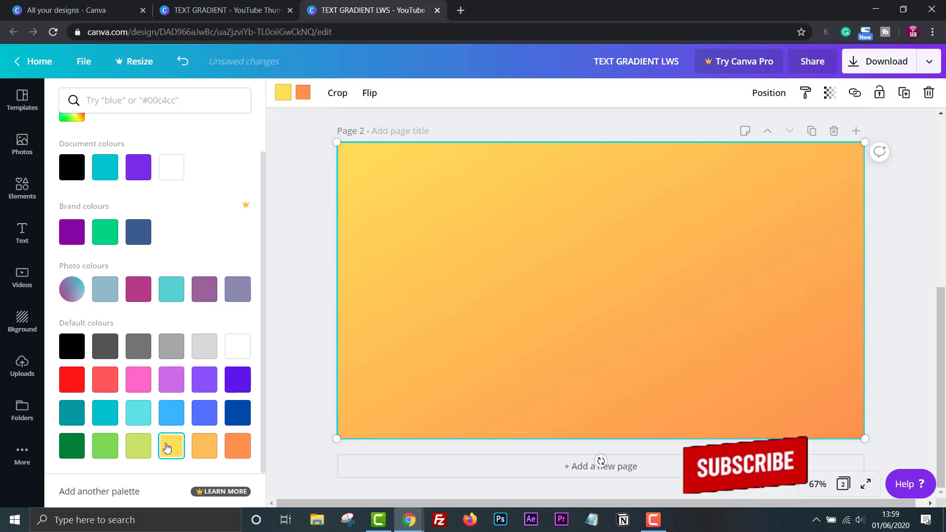
# Try blue shades for the gradient's upper-left colour and settle on deep violet.
pyautogui.click(205, 414)
pyautogui.click(242, 422)
pyautogui.click(237, 381)
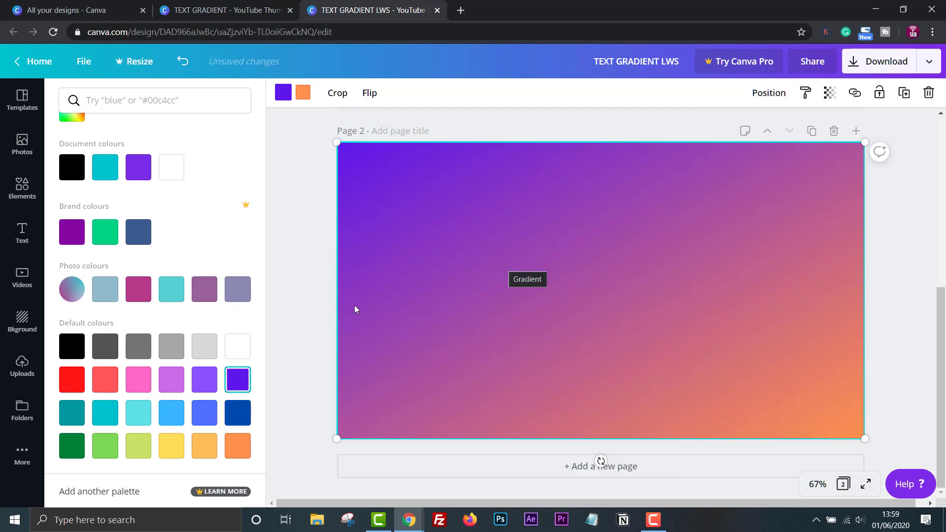
pyautogui.click(277, 315)
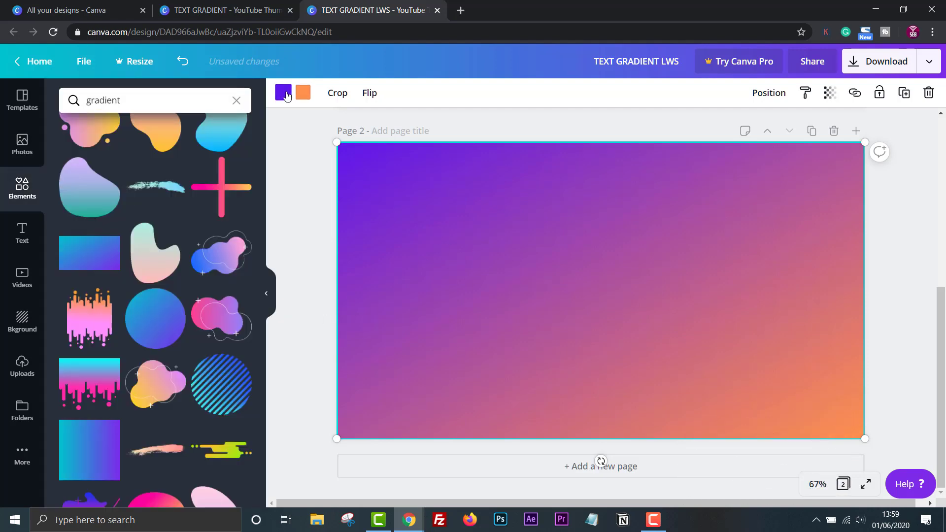